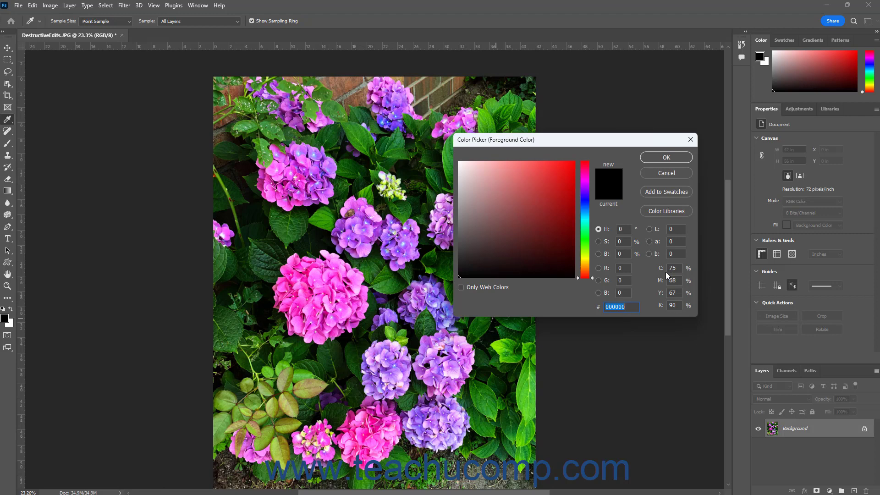
# Preview the saturation, brightness and hue color fields in the foreground Color Picker and close it without changing the color.
pyautogui.click(598, 229)
pyautogui.click(597, 242)
pyautogui.click(598, 253)
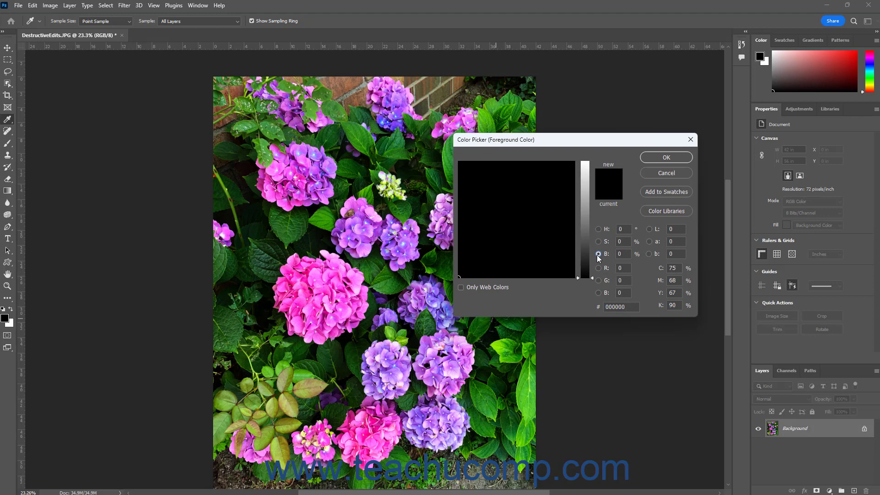
pyautogui.click(598, 229)
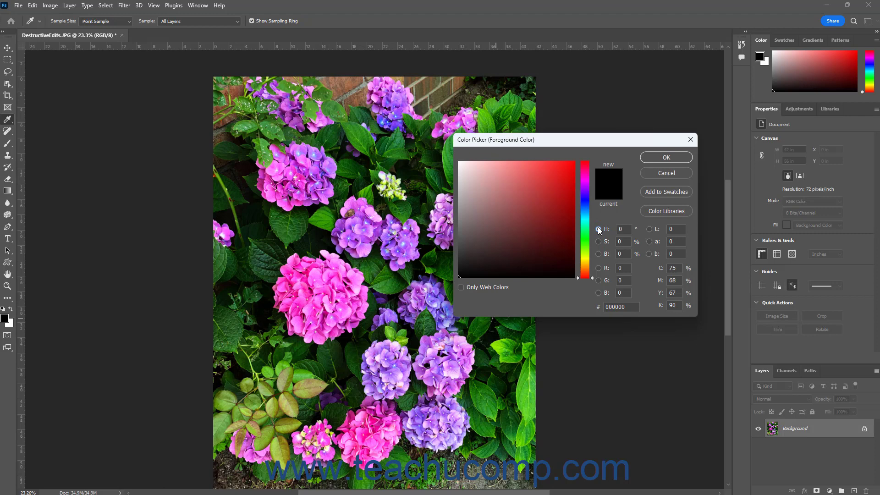
pyautogui.click(653, 176)
pyautogui.press('z')
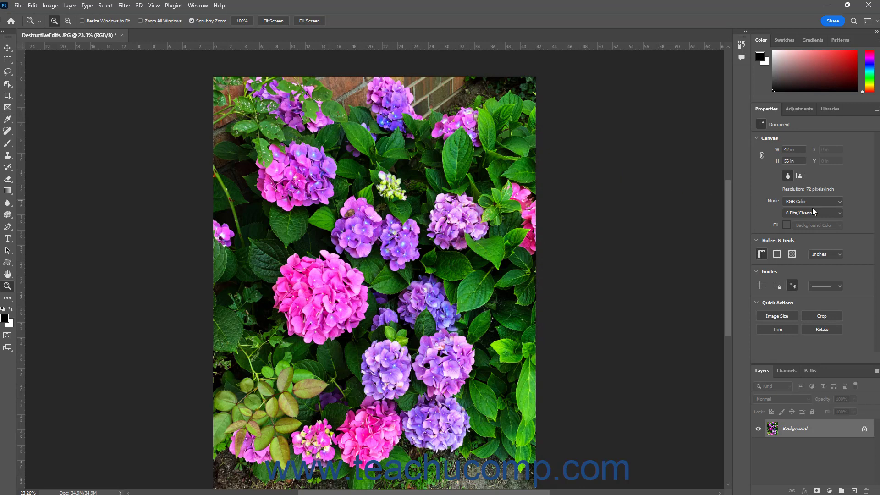
# Review the document's available color modes without changing the mode, and display the image's color channels.
pyautogui.click(831, 200)
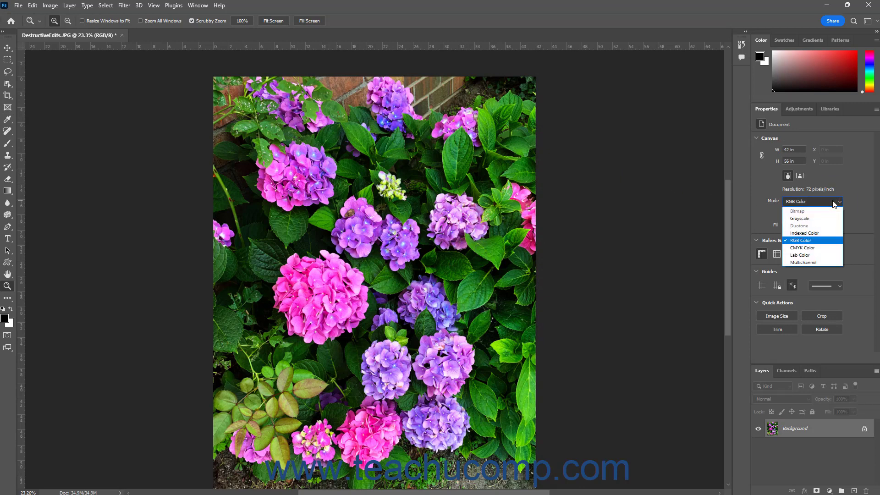
pyautogui.click(763, 199)
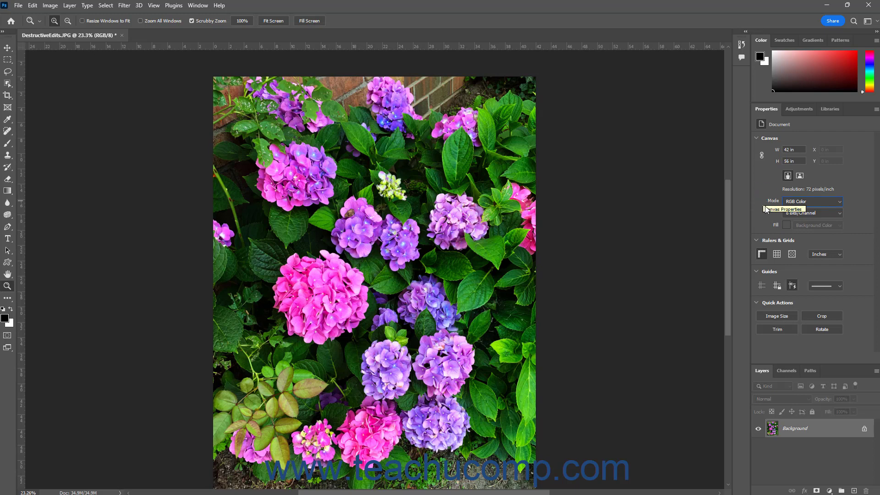
pyautogui.click(786, 371)
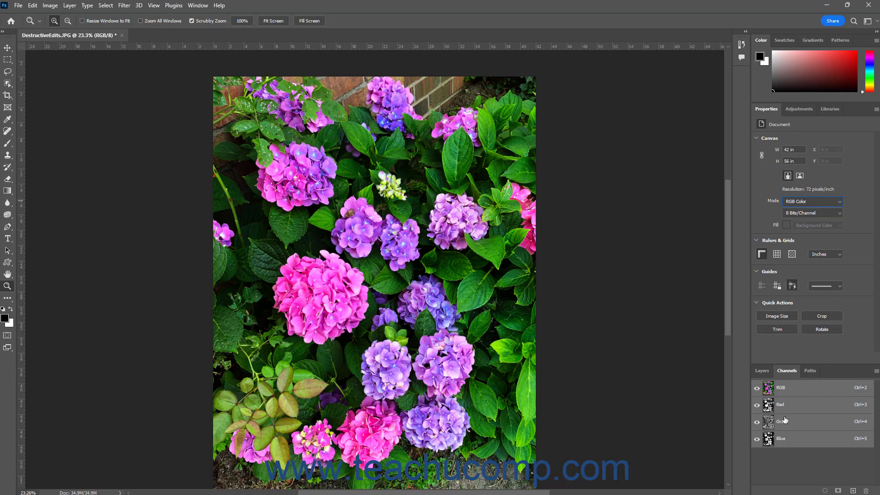
# Convert the image to CMYK Color mode using the default U.S. Web Coated (SWOP) v2 profile.
pyautogui.click(795, 200)
pyautogui.click(800, 248)
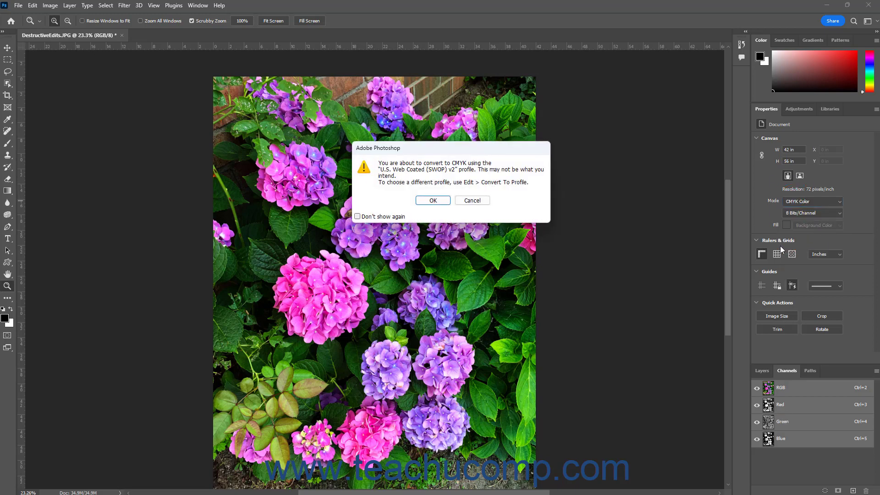
pyautogui.click(433, 198)
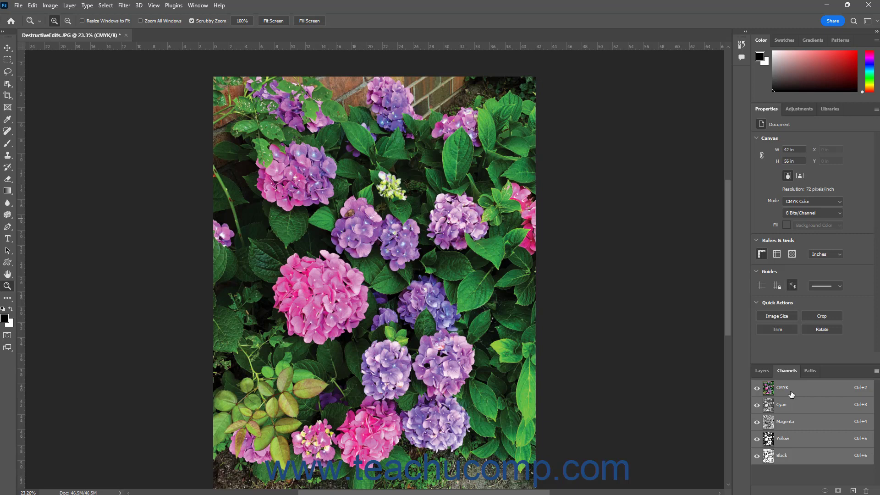
# Close the CMYK version without saving and reopen DestructiveEdits.JPG from the recent files.
pyautogui.click(125, 35)
pyautogui.click(451, 185)
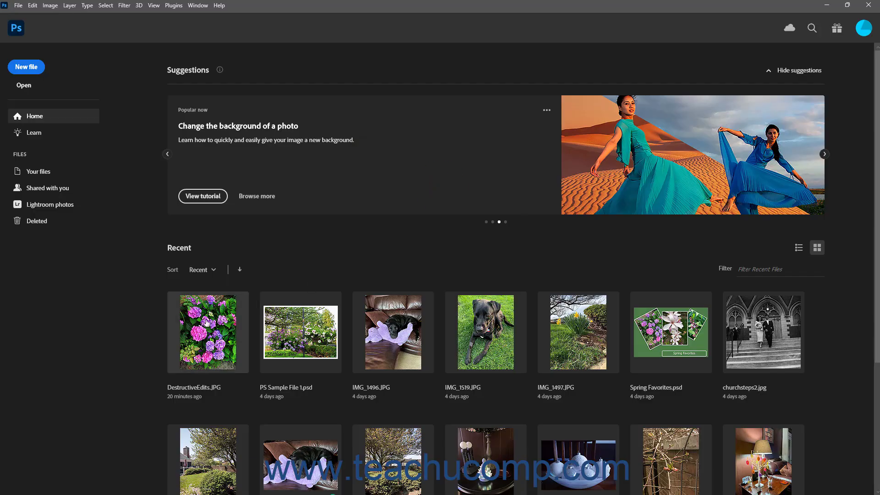
pyautogui.click(197, 330)
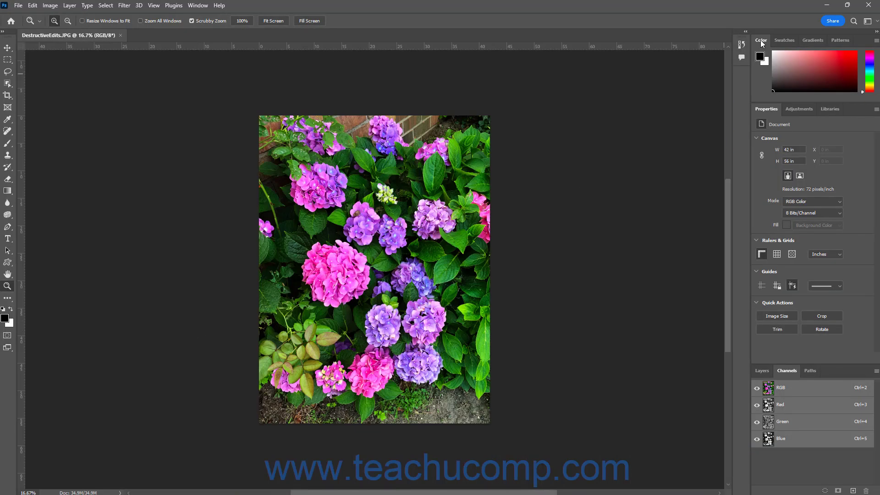
# Undock the Color panel, enlarge it over the canvas as a floating panel, and fit the image to the screen.
pyautogui.moveTo(760, 40); pyautogui.dragTo(86, 108)
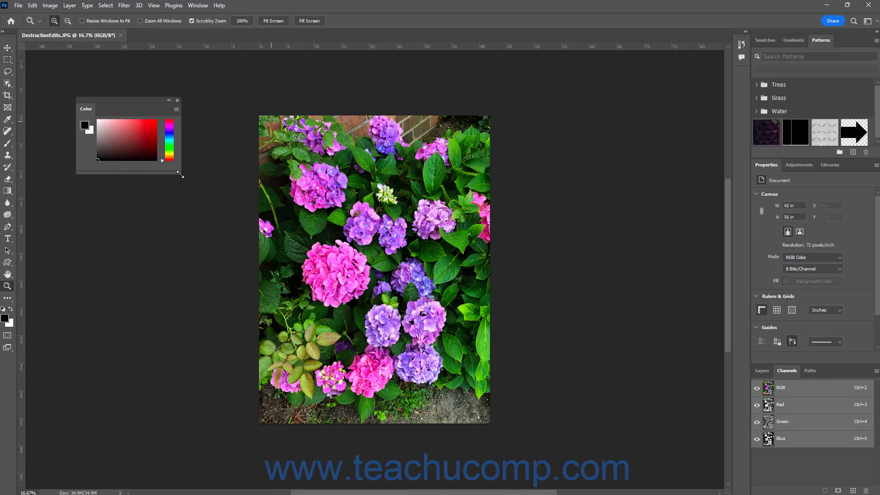
pyautogui.moveTo(180, 174); pyautogui.dragTo(415, 426)
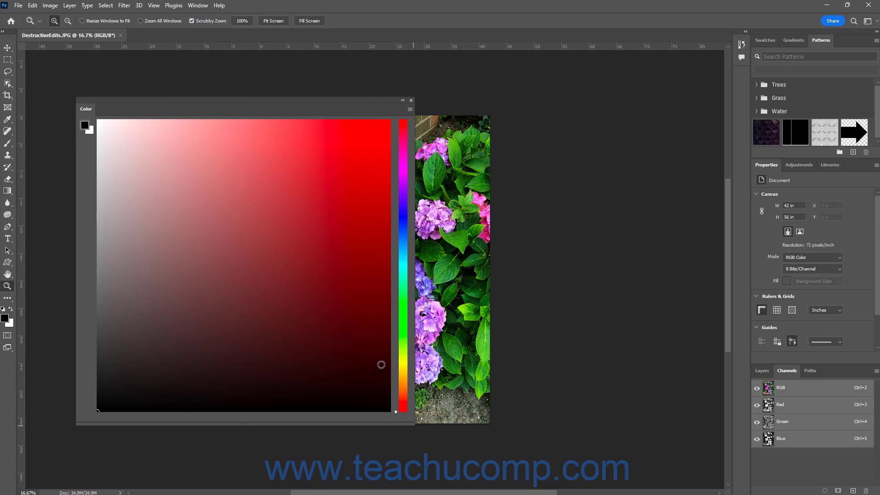
pyautogui.moveTo(138, 108); pyautogui.dragTo(96, 68)
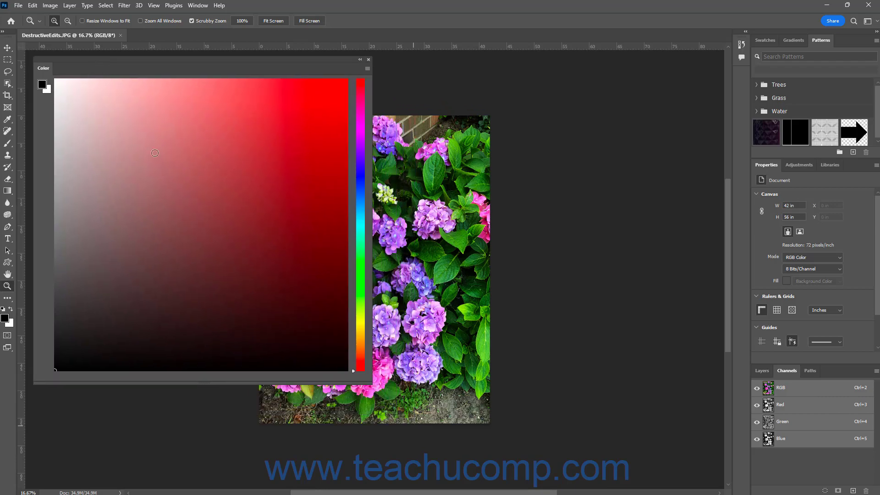
pyautogui.click(578, 352)
pyautogui.click(273, 20)
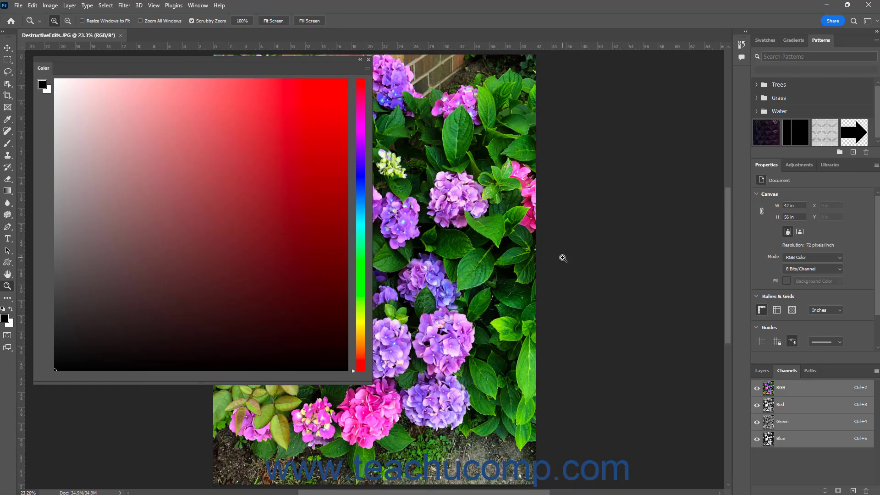
# Set the Color panel to RGB Sliders with the RGB Spectrum and pick a blue foreground color of about R 52, G 49, B 255.
pyautogui.click(367, 69)
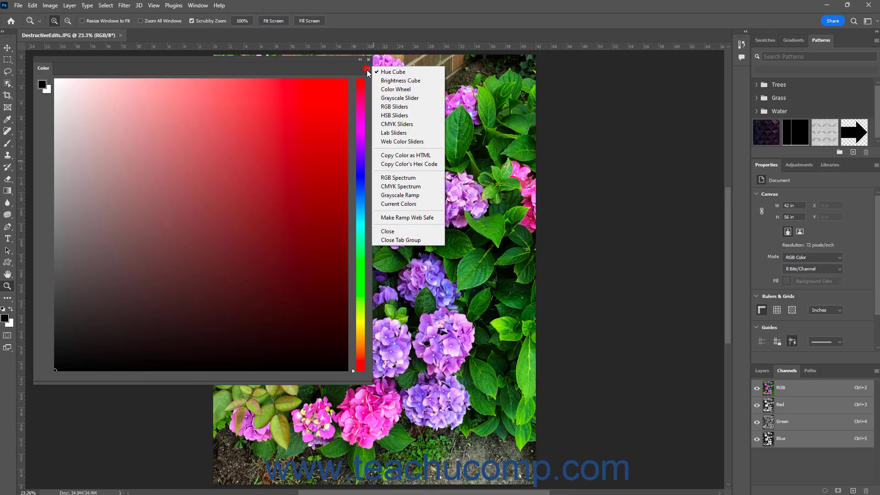
pyautogui.click(394, 106)
pyautogui.click(367, 69)
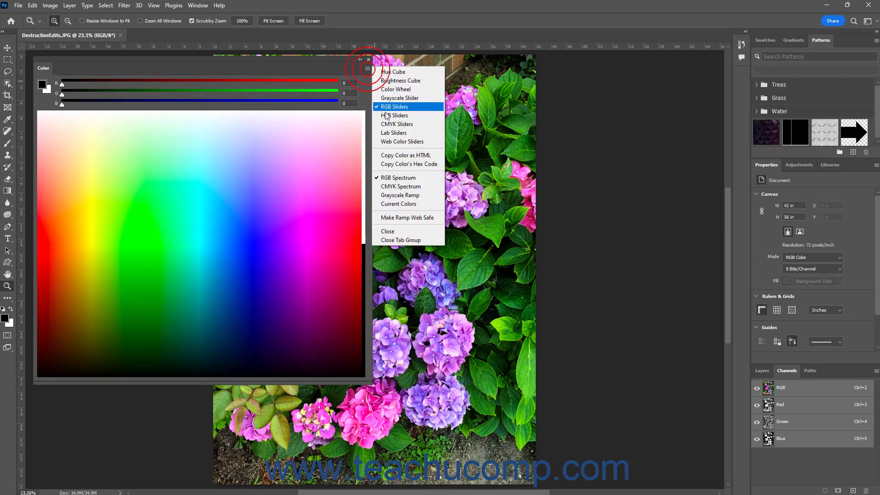
pyautogui.click(401, 178)
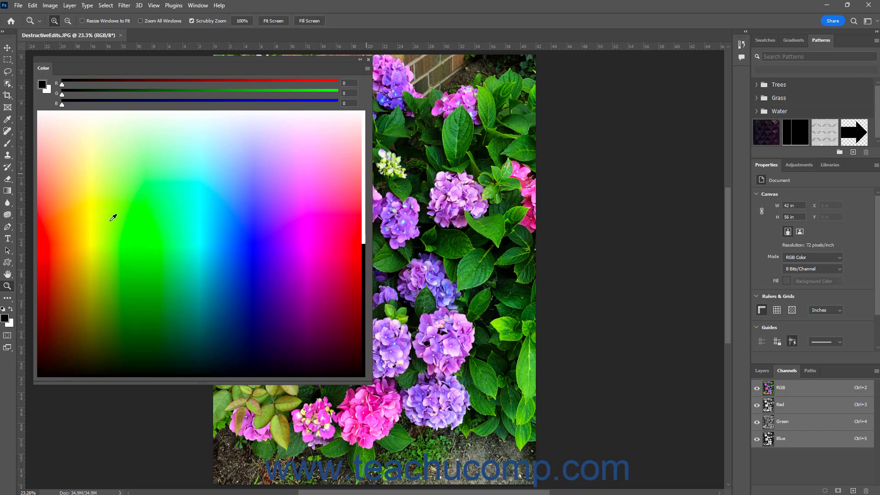
pyautogui.moveTo(117, 206); pyautogui.dragTo(41, 108)
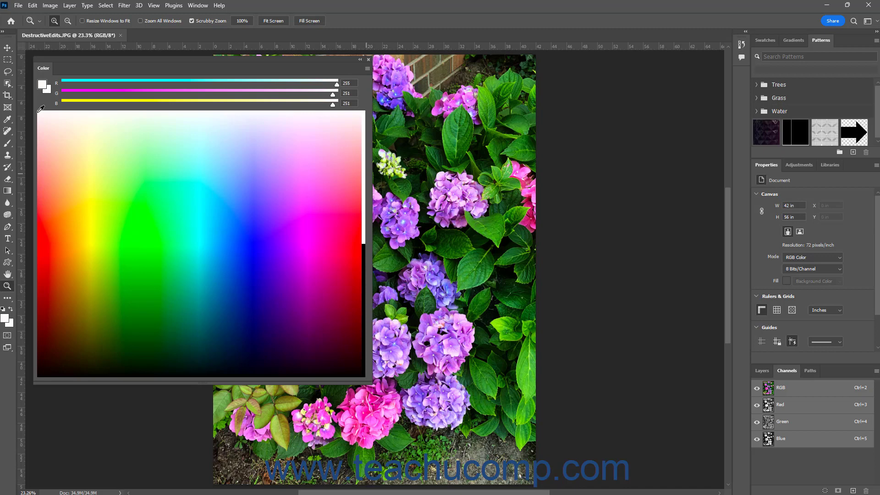
pyautogui.moveTo(40, 109); pyautogui.dragTo(257, 215)
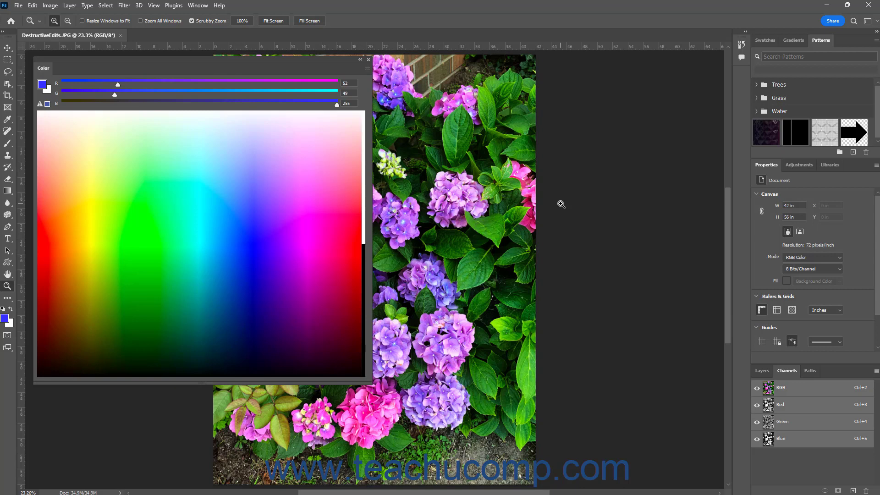
# Set the Color panel to CMYK Spectrum and CMYK Sliders and pick a near-black of about C 77, M 78, Y 59, K 79.
pyautogui.click(367, 68)
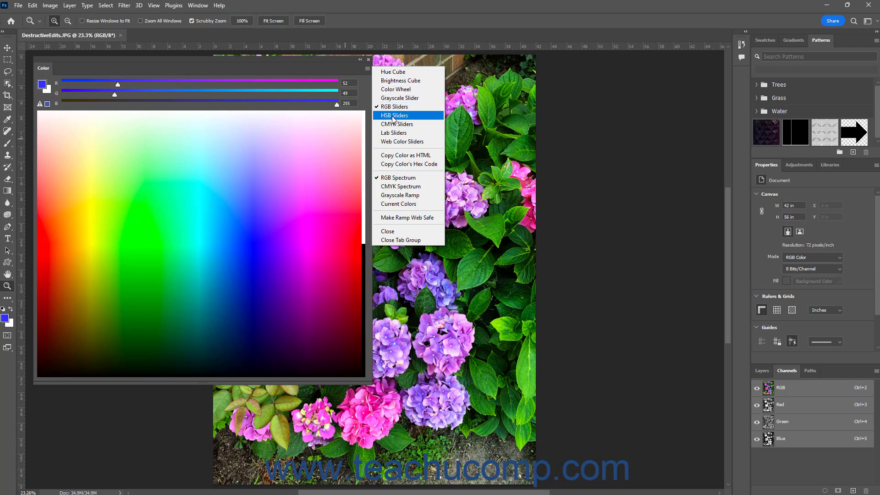
pyautogui.click(390, 188)
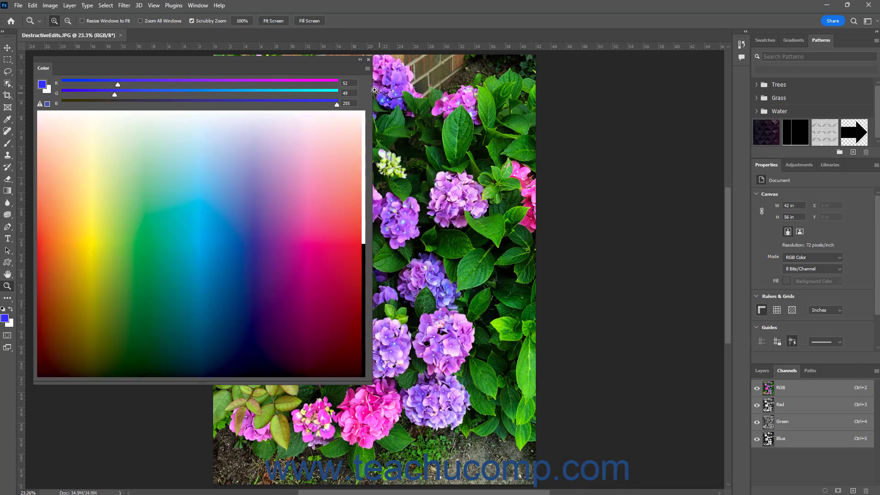
pyautogui.click(368, 69)
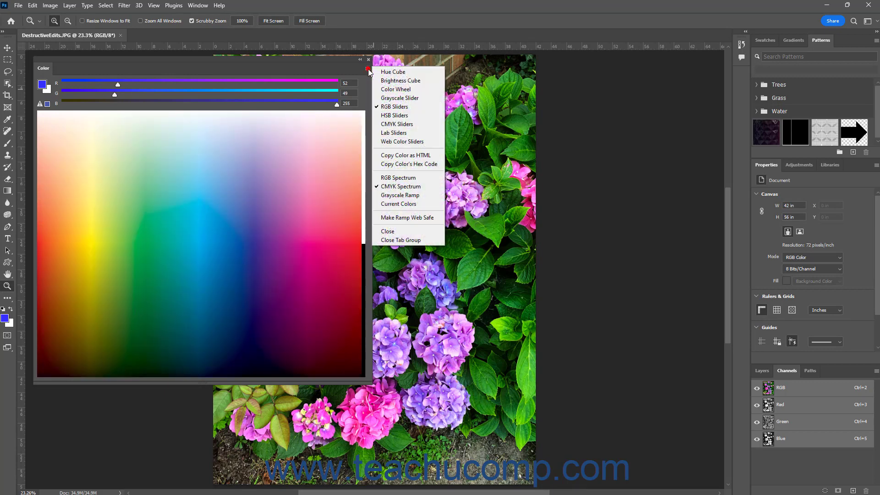
pyautogui.click(389, 123)
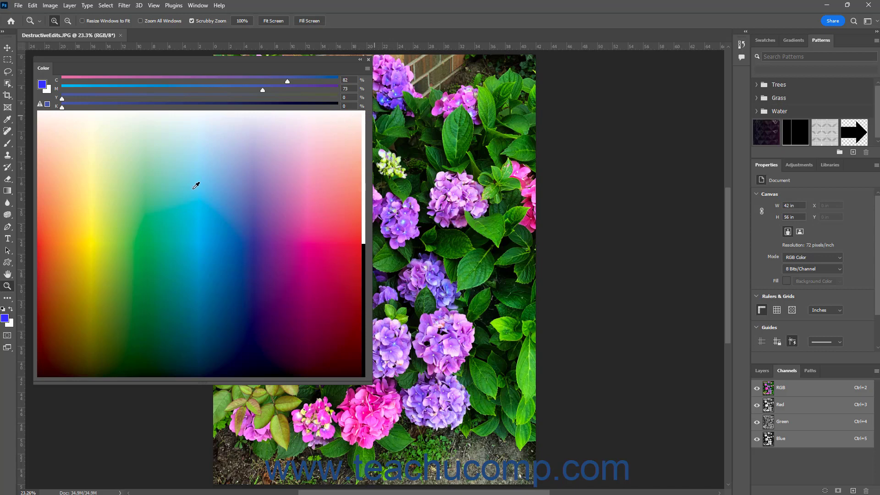
pyautogui.moveTo(194, 185); pyautogui.dragTo(157, 221)
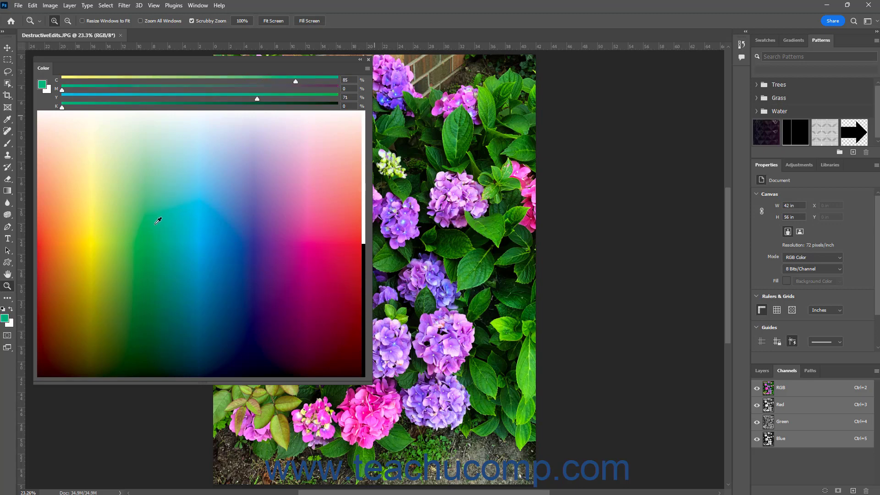
pyautogui.moveTo(157, 221); pyautogui.dragTo(267, 373)
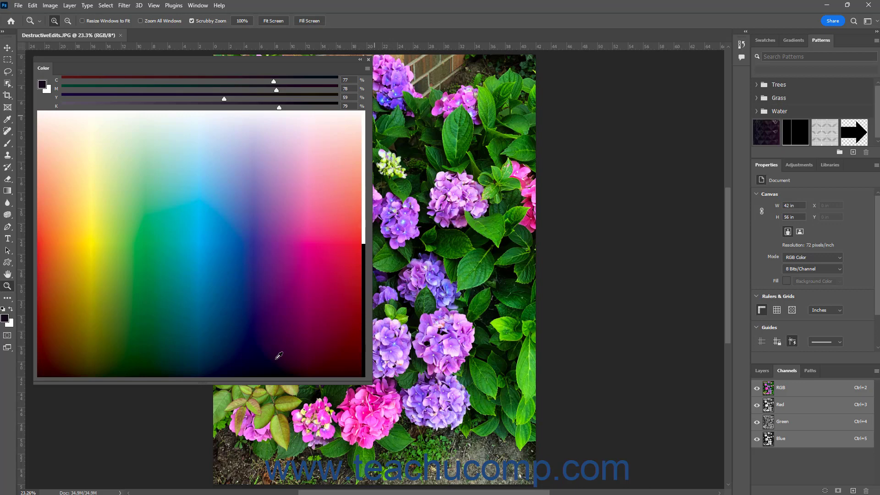
# Set the Color panel to the RGB Spectrum with Lab Sliders and pick a pale pink of about L 97, a 5, b 2.
pyautogui.click(810, 258)
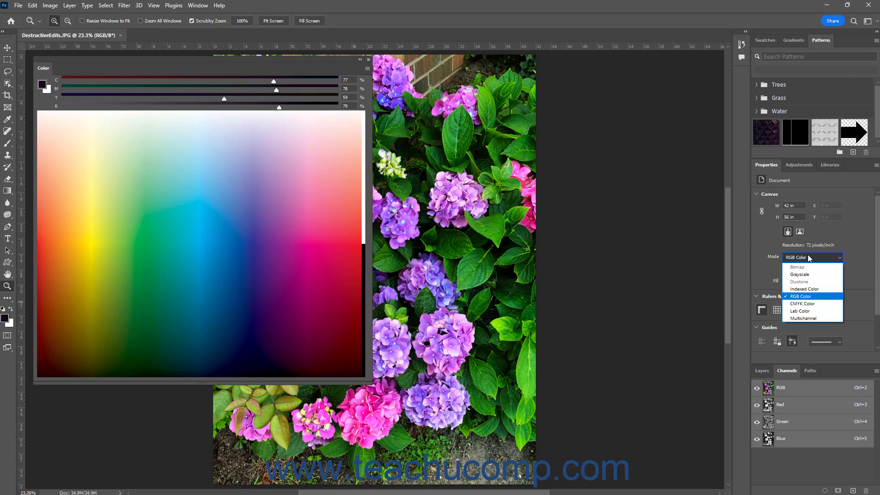
pyautogui.click(766, 258)
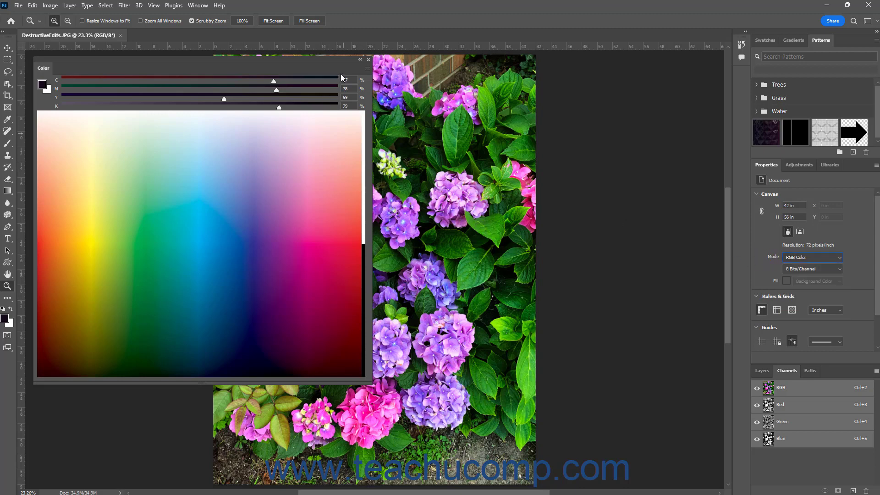
pyautogui.click(367, 68)
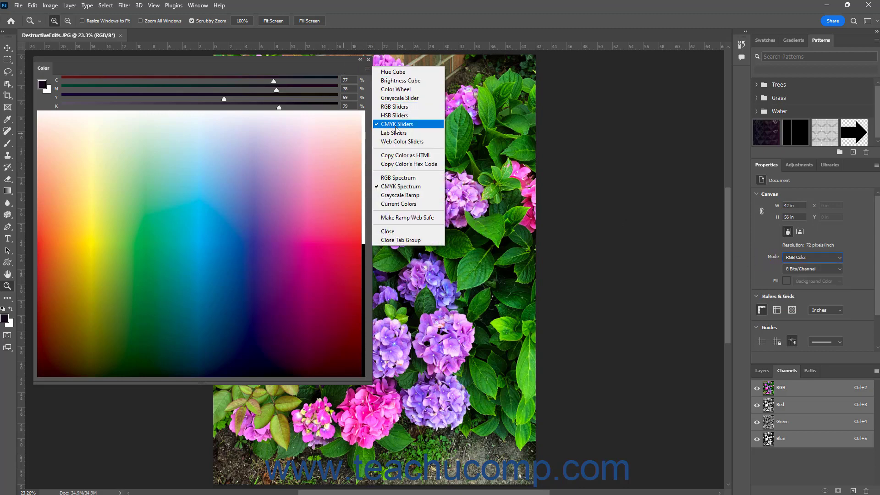
pyautogui.click(396, 180)
pyautogui.click(367, 68)
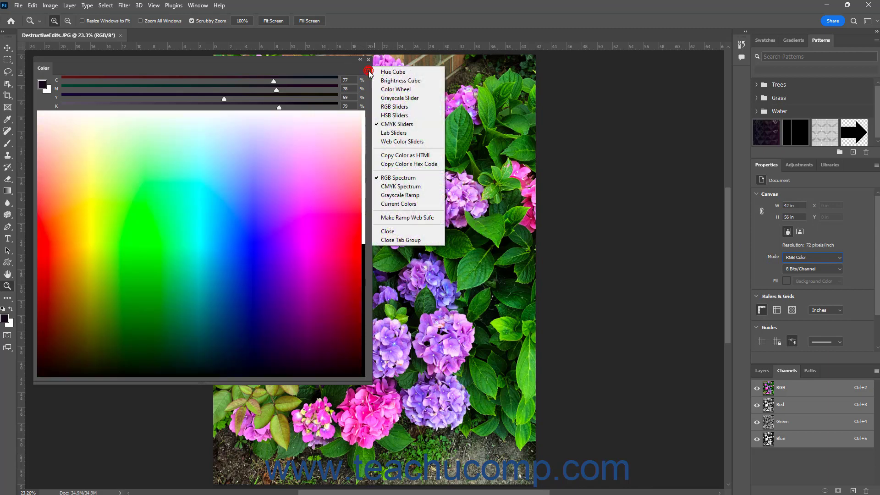
pyautogui.click(384, 133)
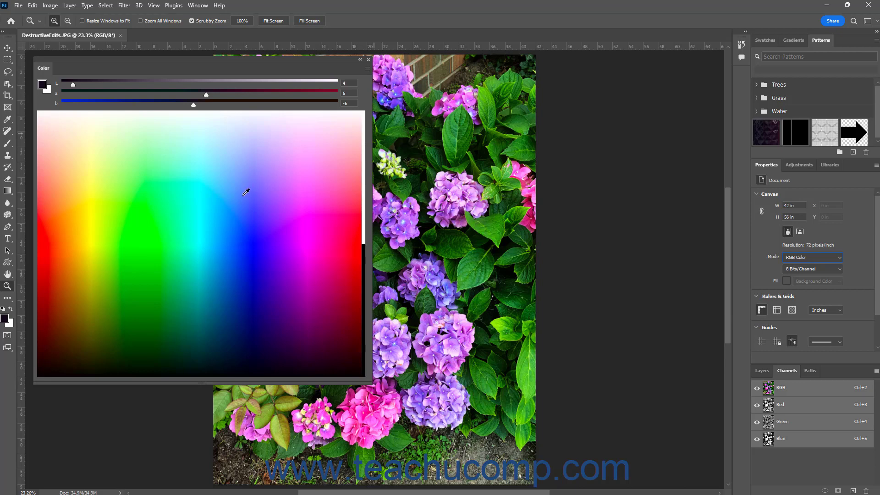
pyautogui.moveTo(243, 193); pyautogui.dragTo(68, 125)
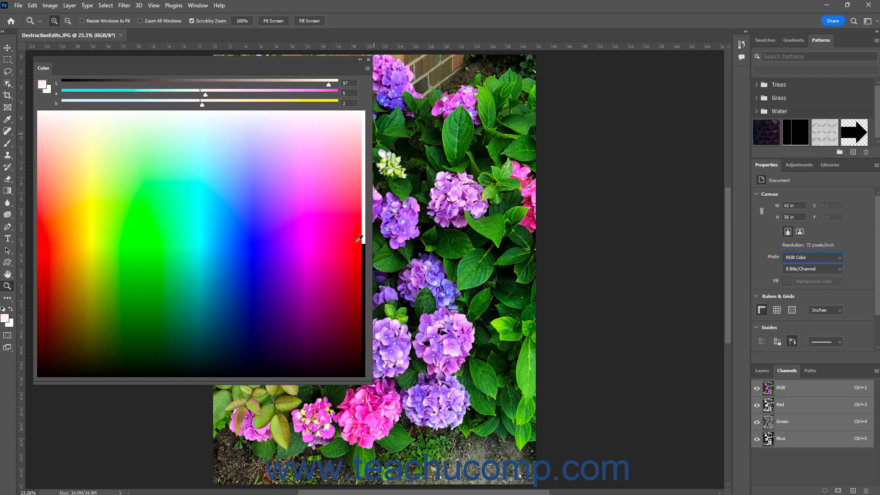
# Convert the image to Lab Color mode and view its Lightness, a, b and composite Lab channels in turn.
pyautogui.click(800, 258)
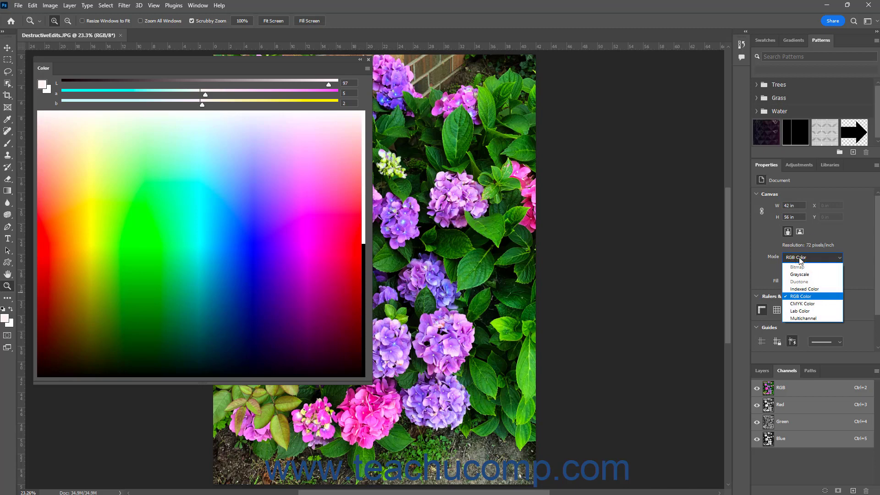
pyautogui.click(800, 310)
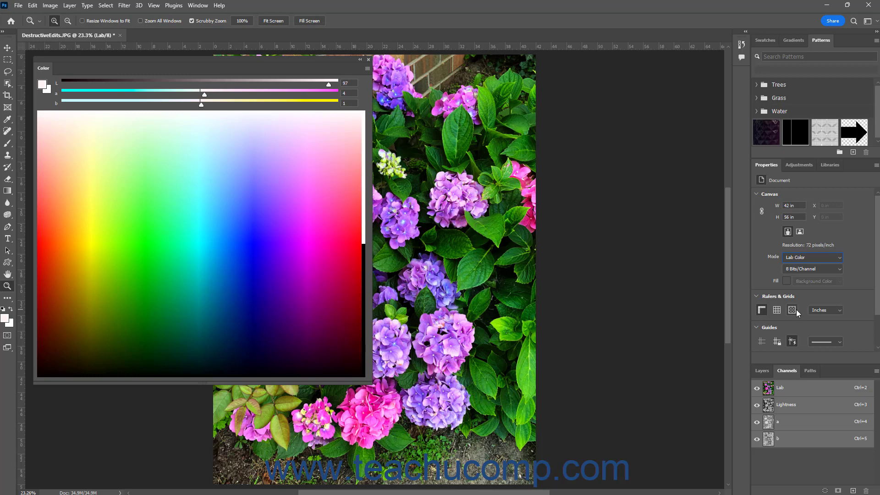
pyautogui.click(795, 405)
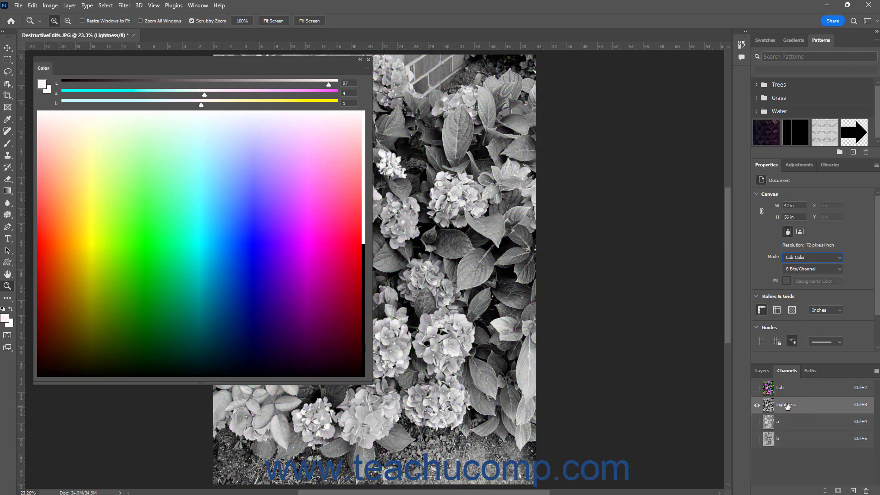
pyautogui.click(793, 423)
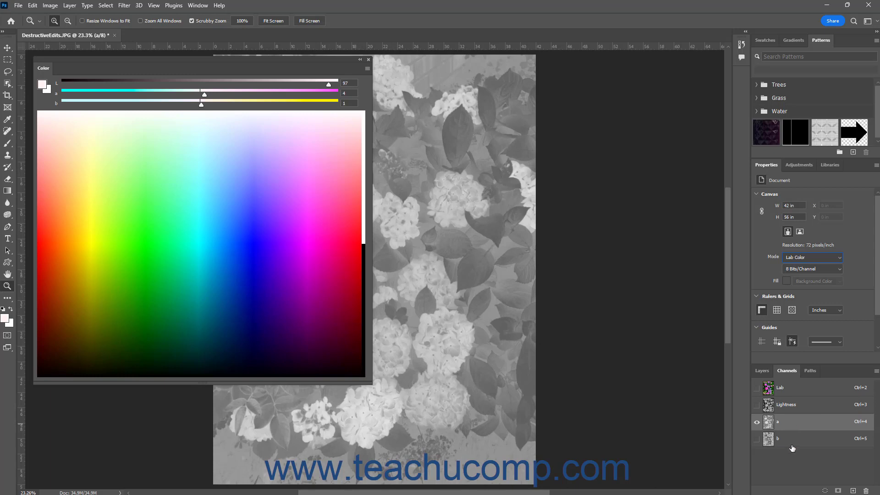
pyautogui.click(792, 444)
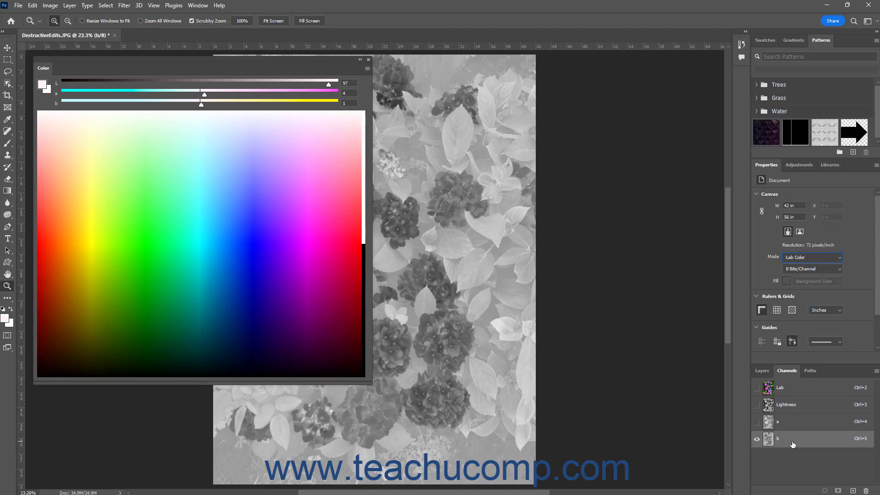
pyautogui.click(791, 391)
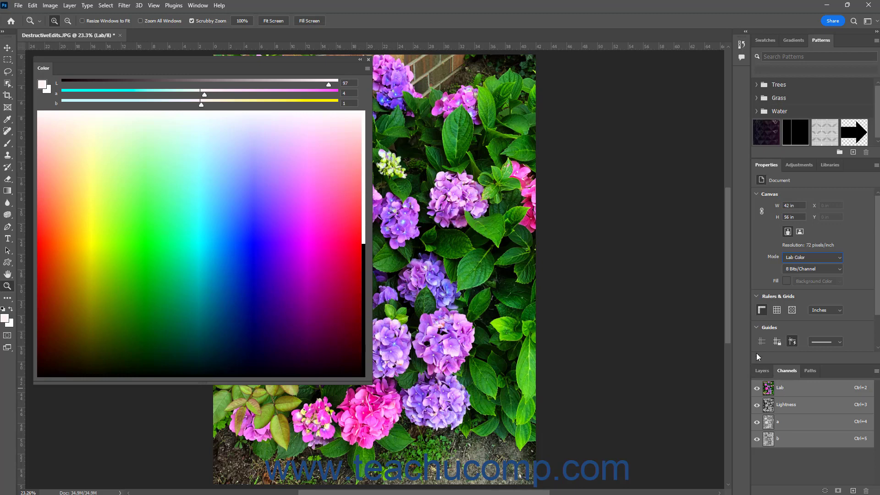
# Close the floating Color panel and check the photo's out-of-gamut colors by turning Gamut Warning on and off again.
pyautogui.click(368, 59)
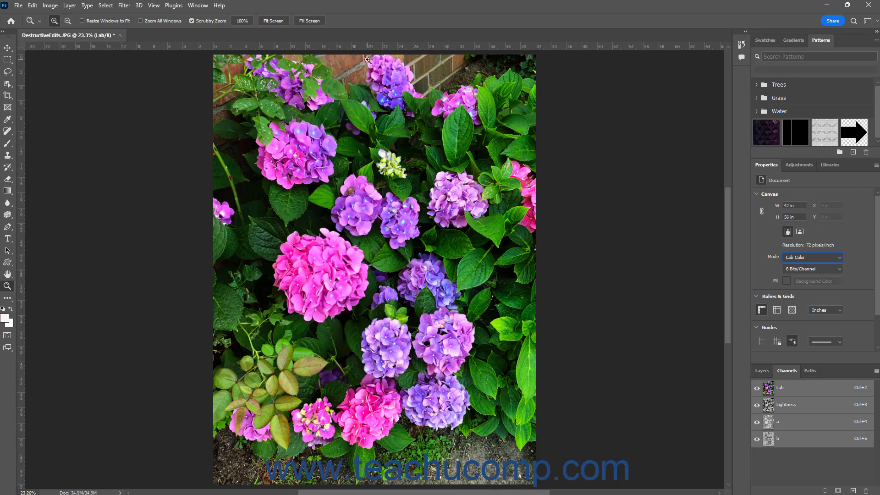
pyautogui.click(154, 6)
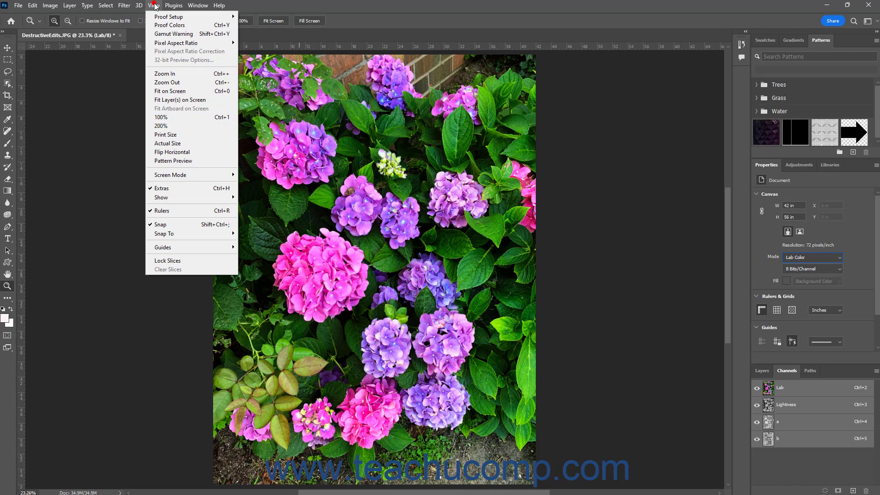
pyautogui.click(170, 34)
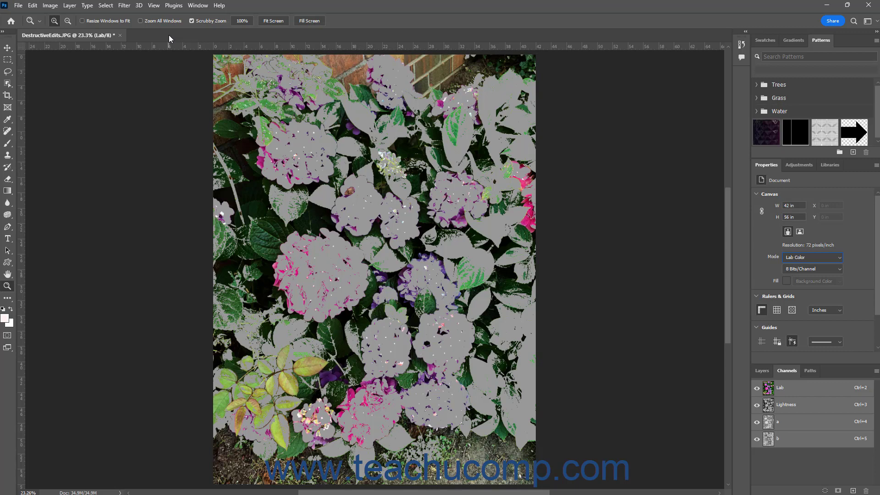
pyautogui.click(157, 6)
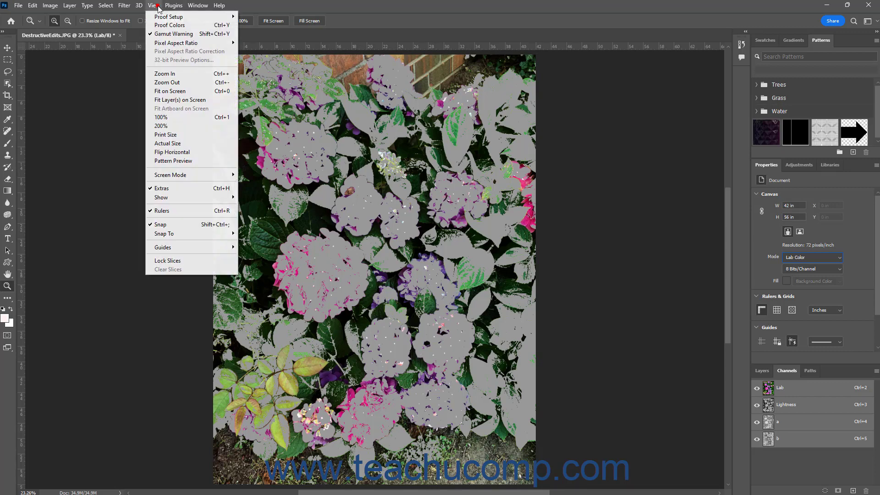
pyautogui.click(166, 34)
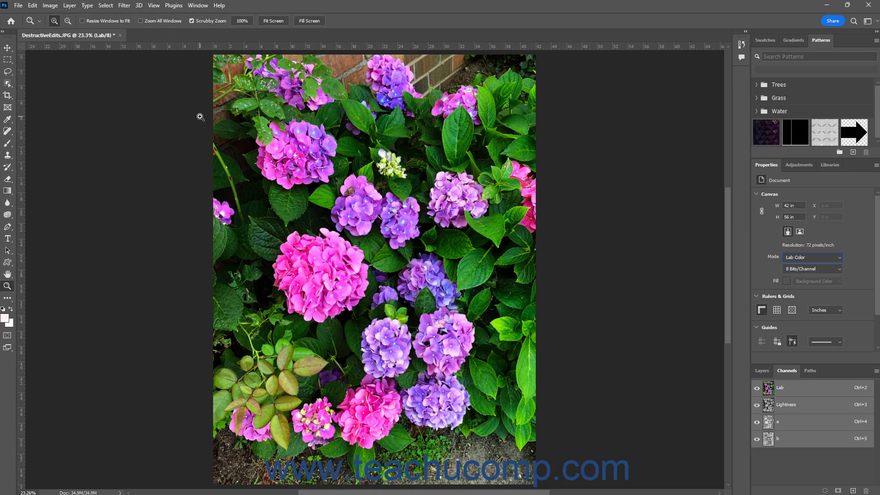
# Convert the image from Lab Color to Grayscale mode, discarding its color information.
pyautogui.click(800, 260)
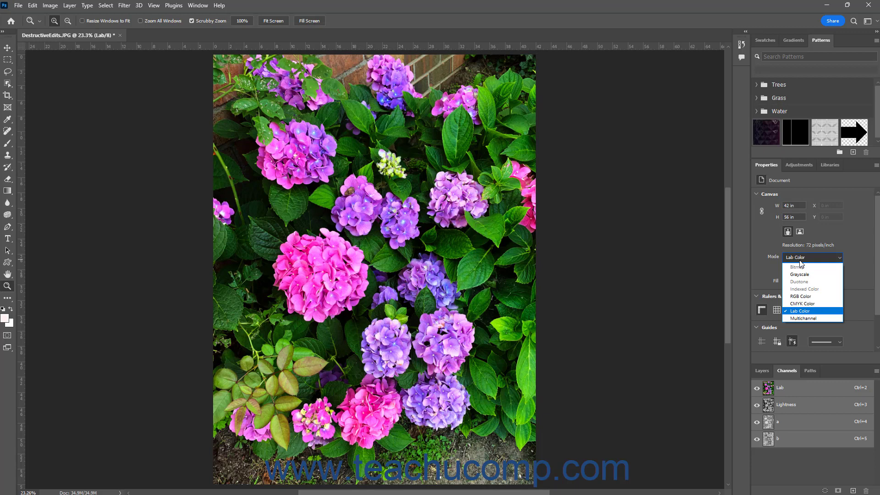
pyautogui.click(801, 274)
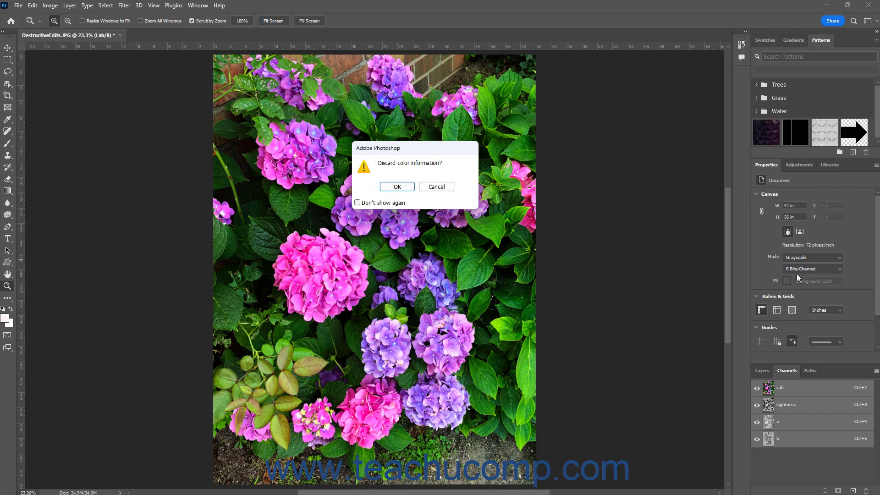
pyautogui.click(397, 186)
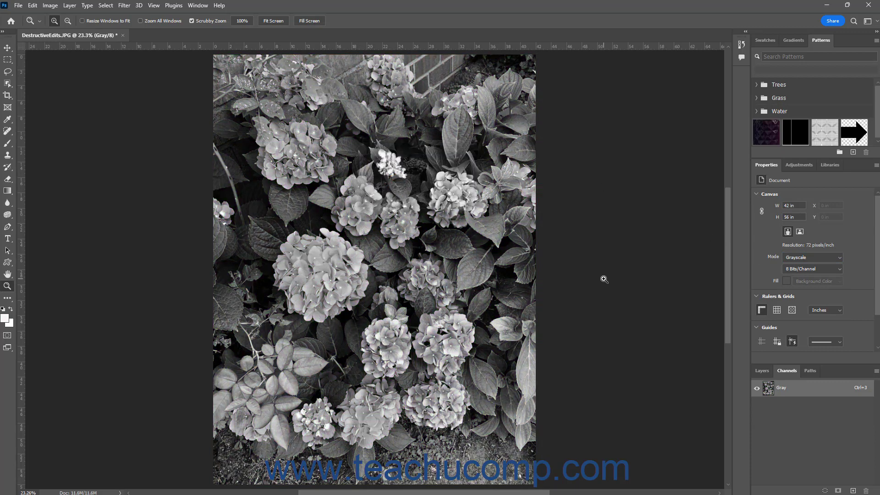